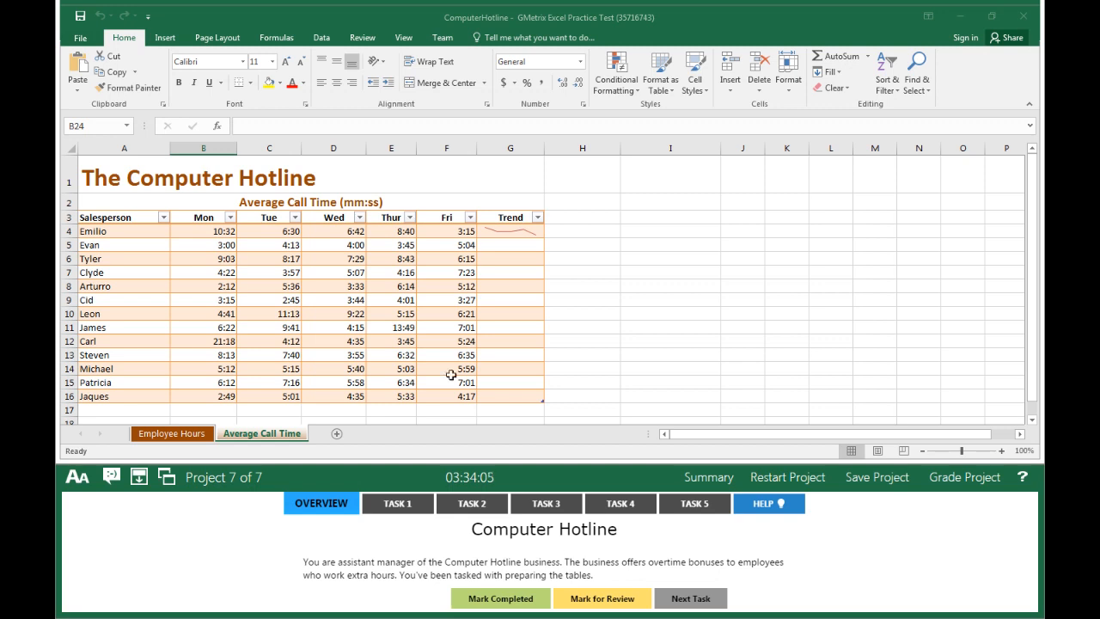
For Task 1, fill the sparkline from G4 down through G16 in the Average Call Time worksheet's Trend column and mark the task completed
{"action": "left_click", "coordinate": [406, 506]}
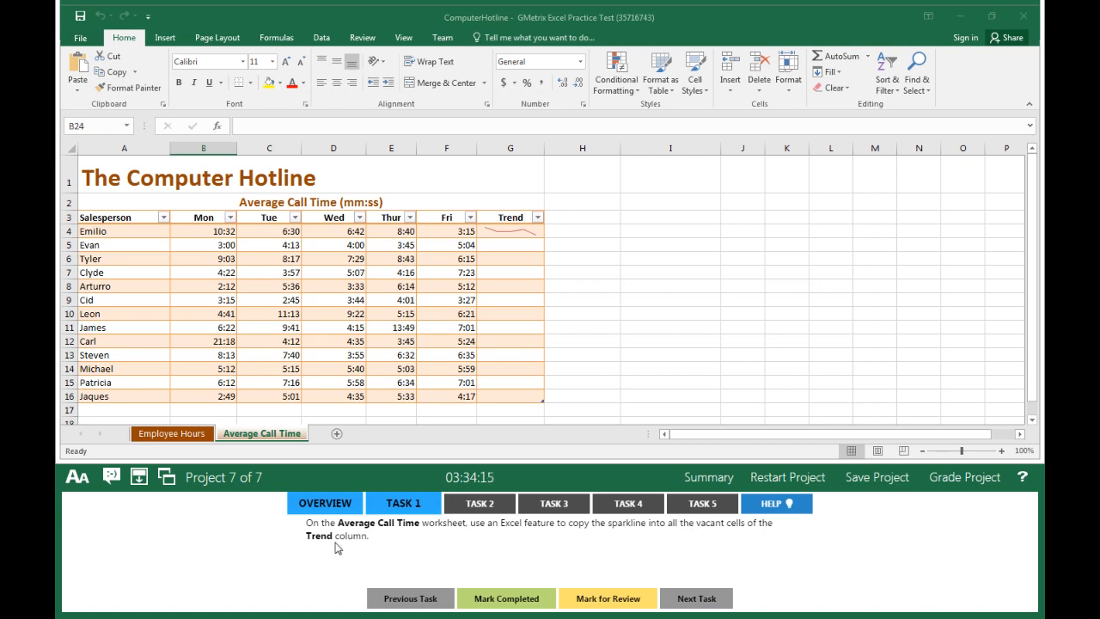
{"action": "left_click", "coordinate": [286, 436]}
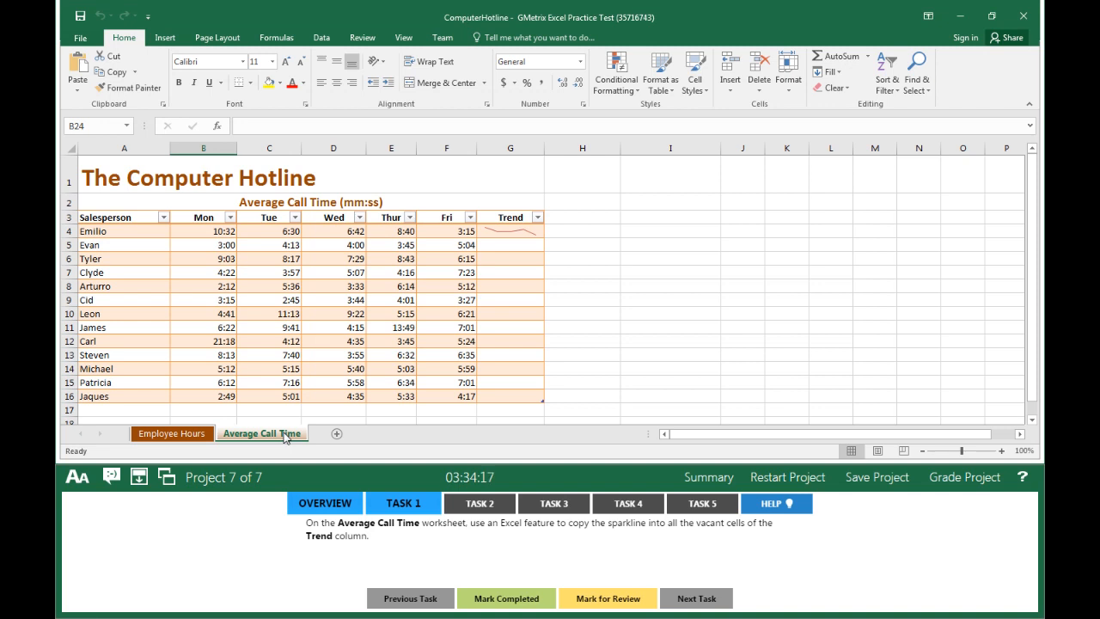
{"action": "left_click", "coordinate": [514, 234]}
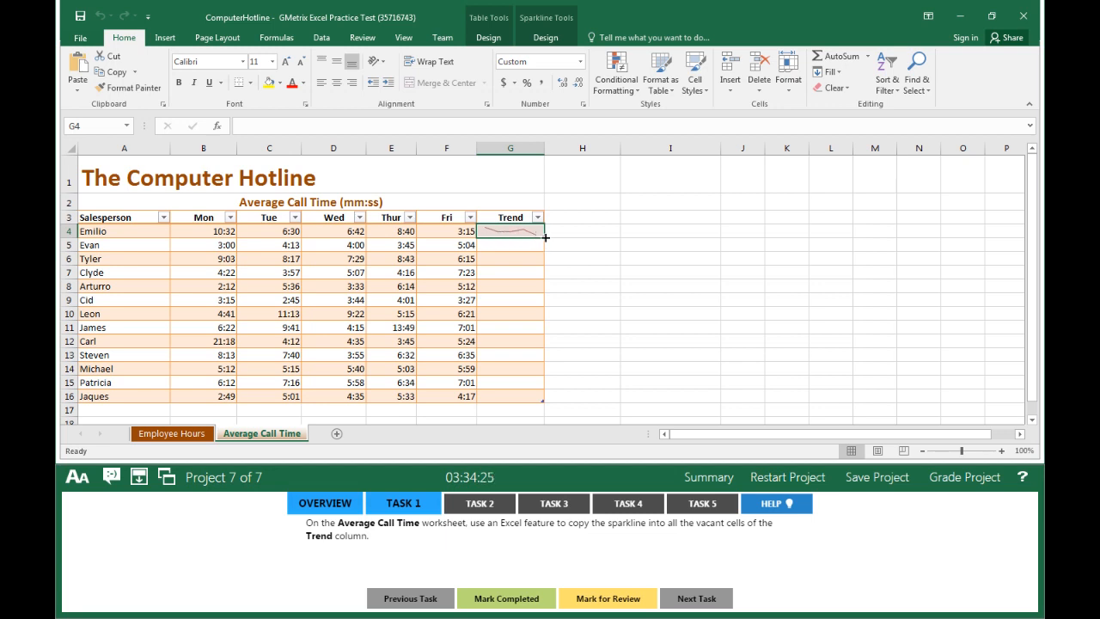
{"action": "left_click_drag", "start_coordinate": [544, 238], "coordinate": [549, 407]}
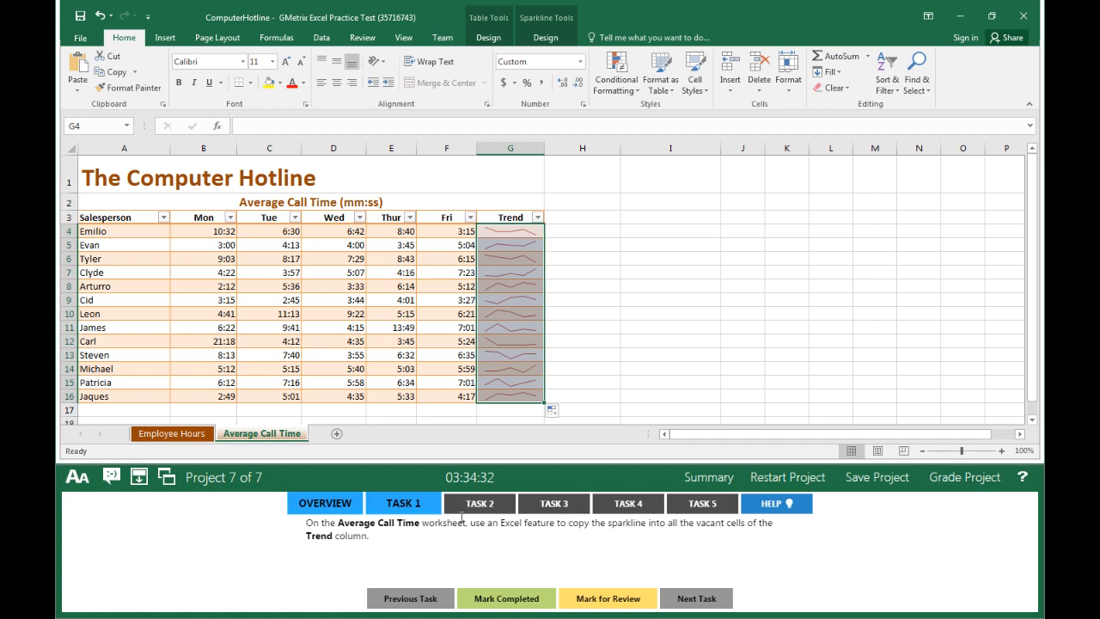
{"action": "left_click", "coordinate": [498, 599]}
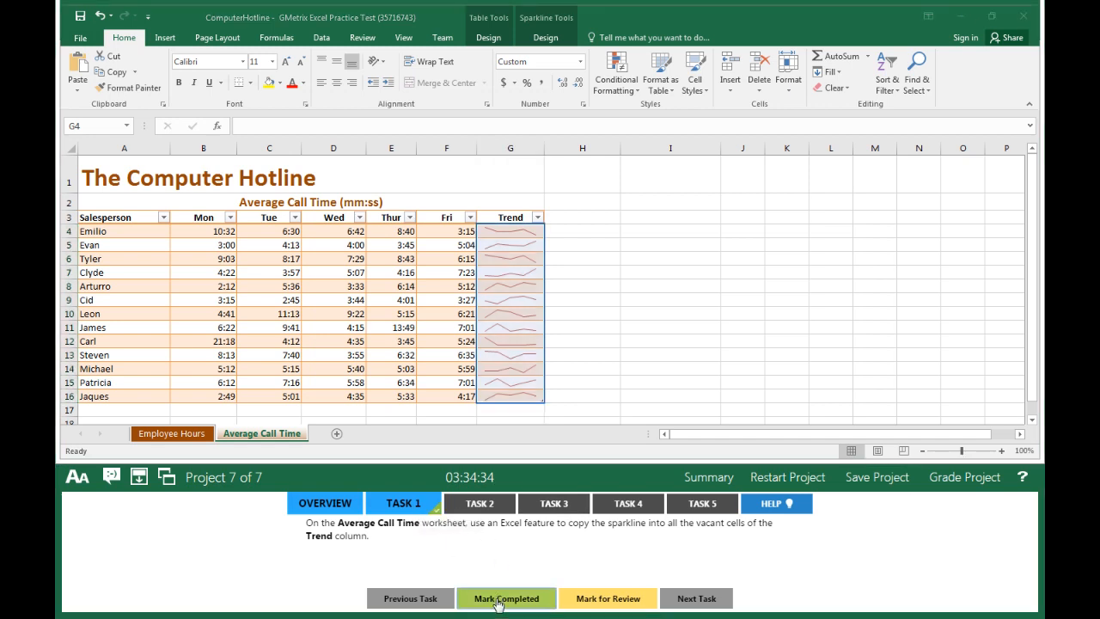
For Task 2, add a Total Row to the table on the Employee Hours worksheet and mark the task completed
{"action": "left_click", "coordinate": [491, 507]}
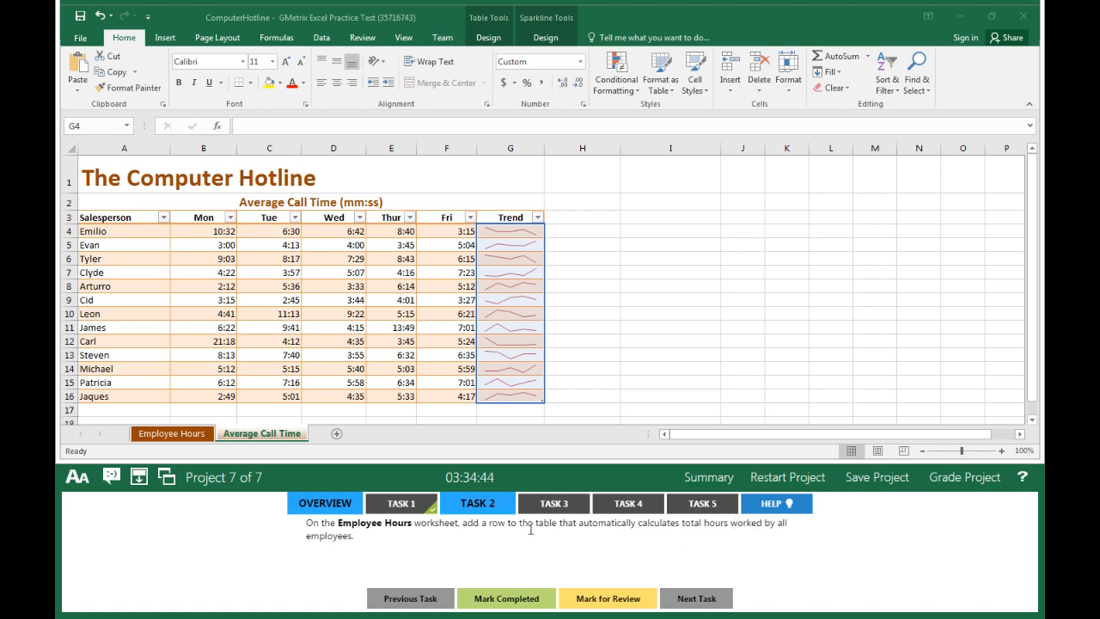
{"action": "left_click", "coordinate": [174, 437]}
{"action": "left_click", "coordinate": [175, 437]}
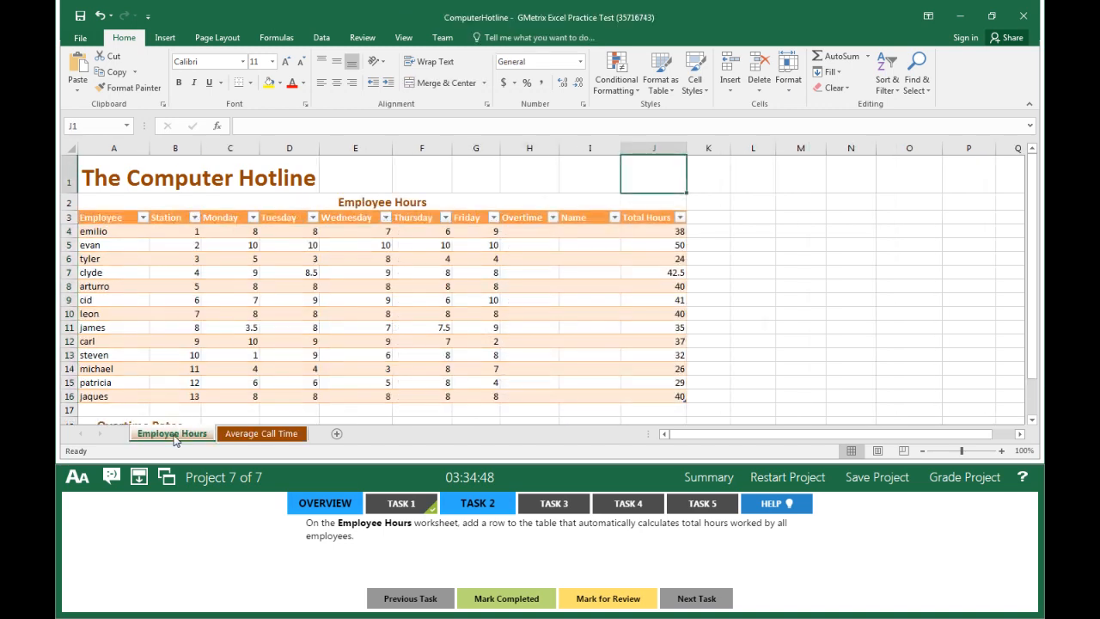
{"action": "left_click", "coordinate": [290, 285]}
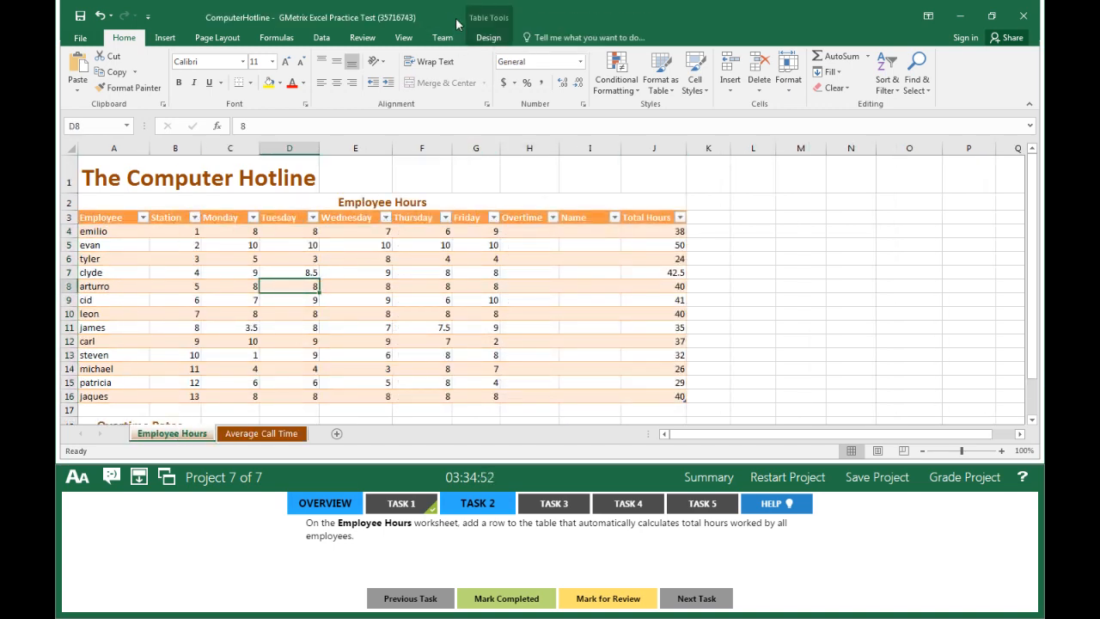
{"action": "left_click", "coordinate": [489, 39]}
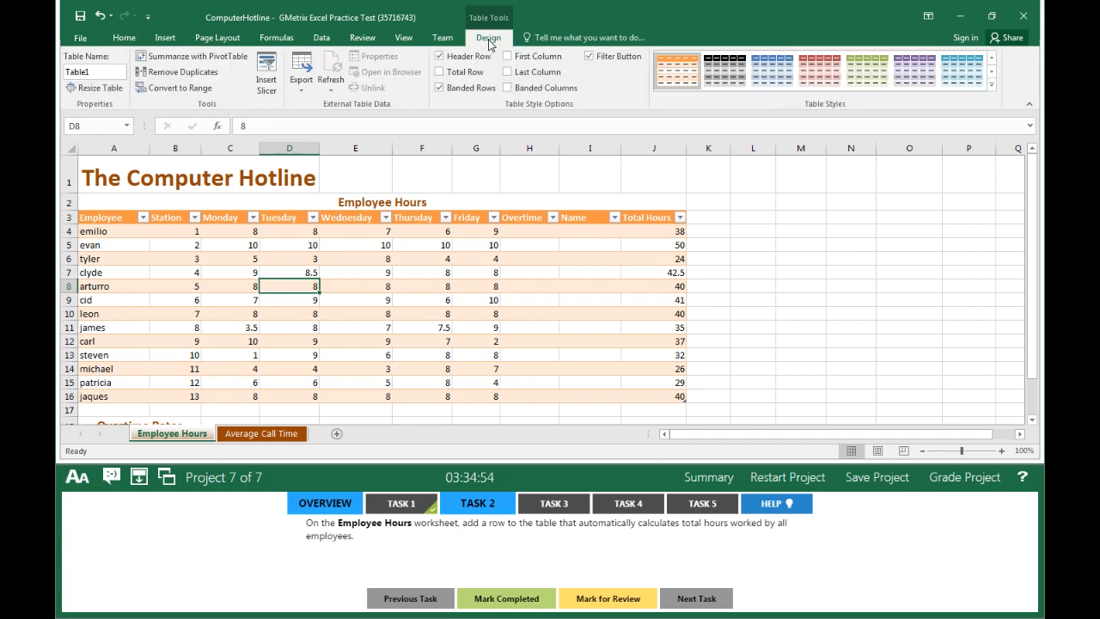
{"action": "left_click", "coordinate": [439, 72]}
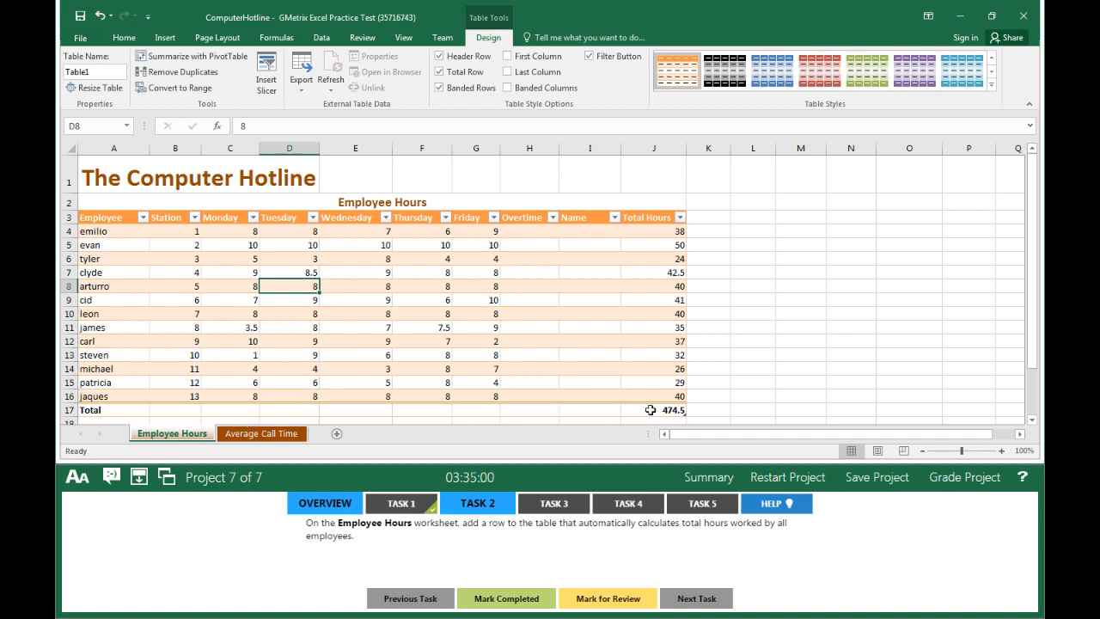
{"action": "left_click", "coordinate": [492, 599]}
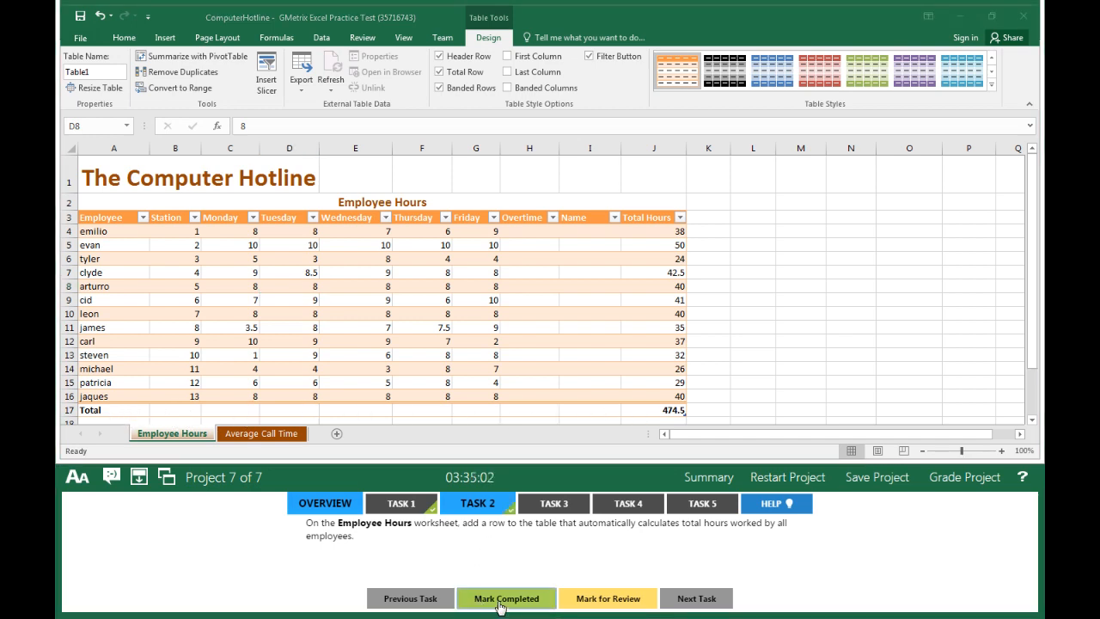
For Task 3, insert an IF function in cell H4 with the logical test that Total Hours in J4 is >40
{"action": "left_click", "coordinate": [566, 509]}
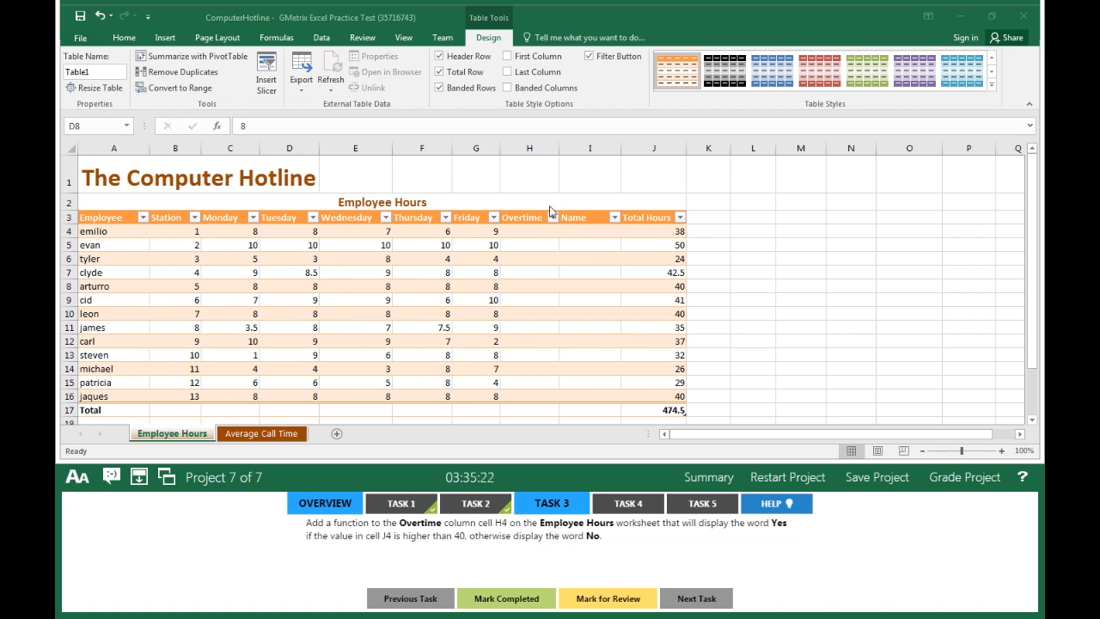
{"action": "left_click", "coordinate": [537, 229]}
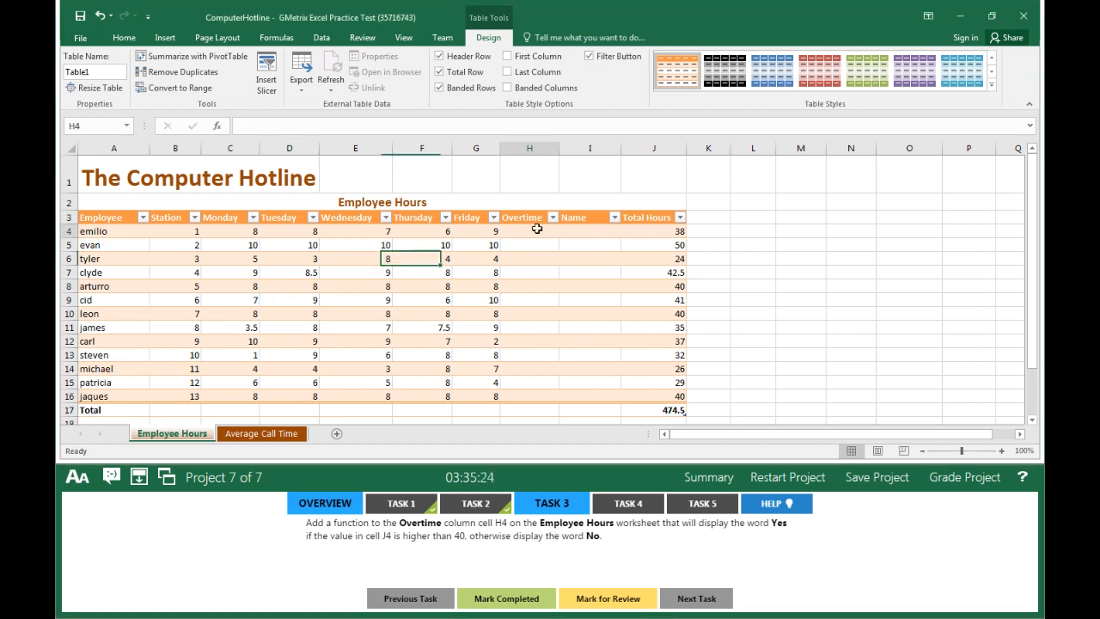
{"action": "left_click", "coordinate": [293, 41]}
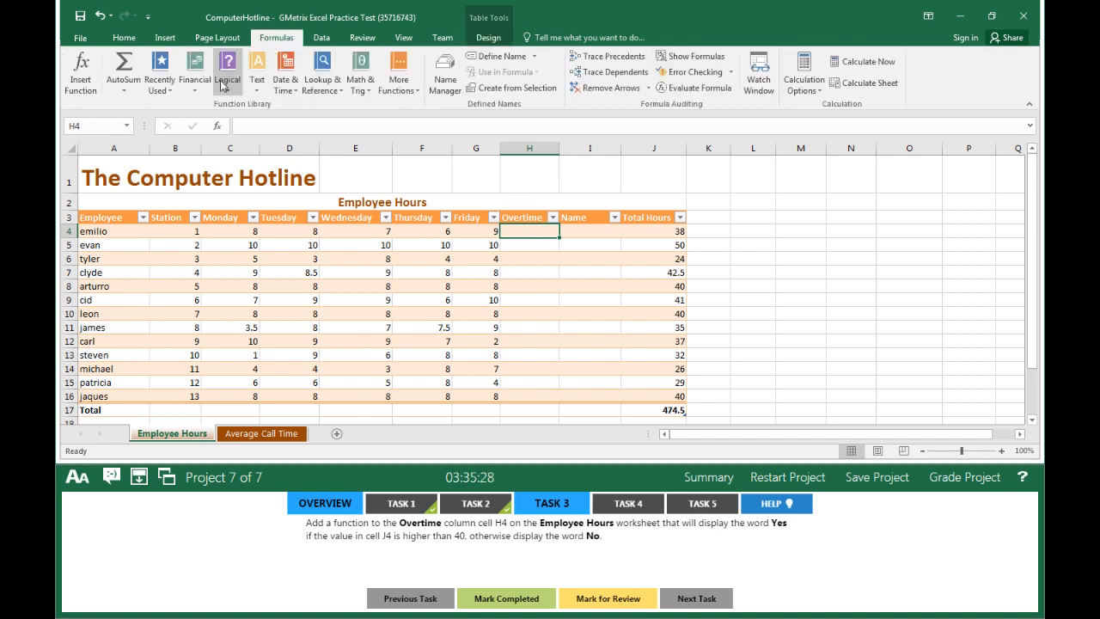
{"action": "left_click", "coordinate": [228, 84]}
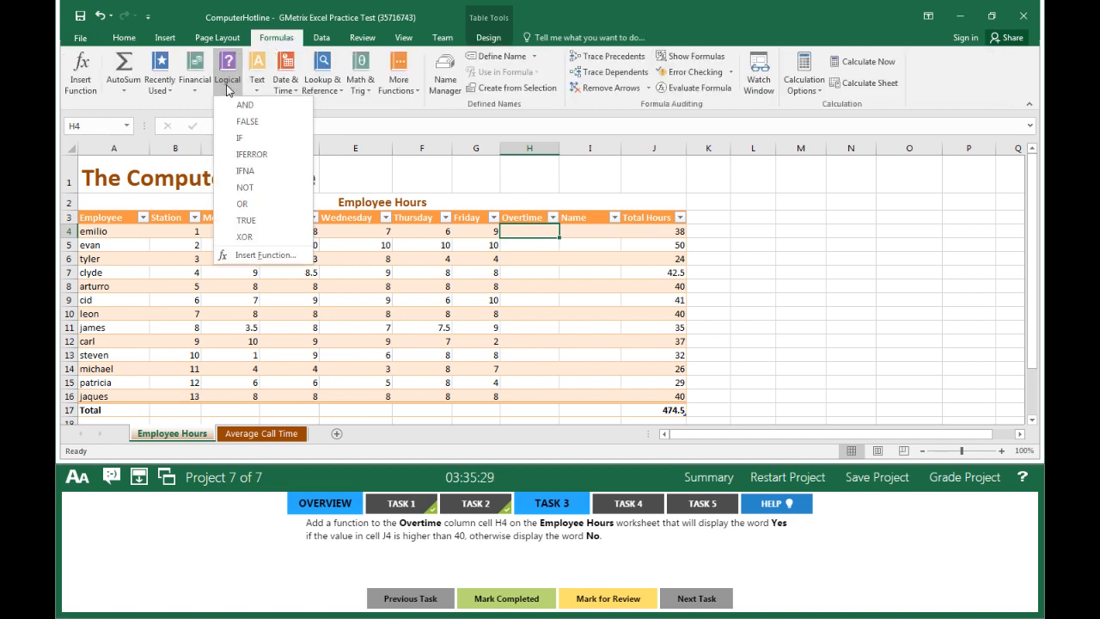
{"action": "left_click", "coordinate": [245, 138]}
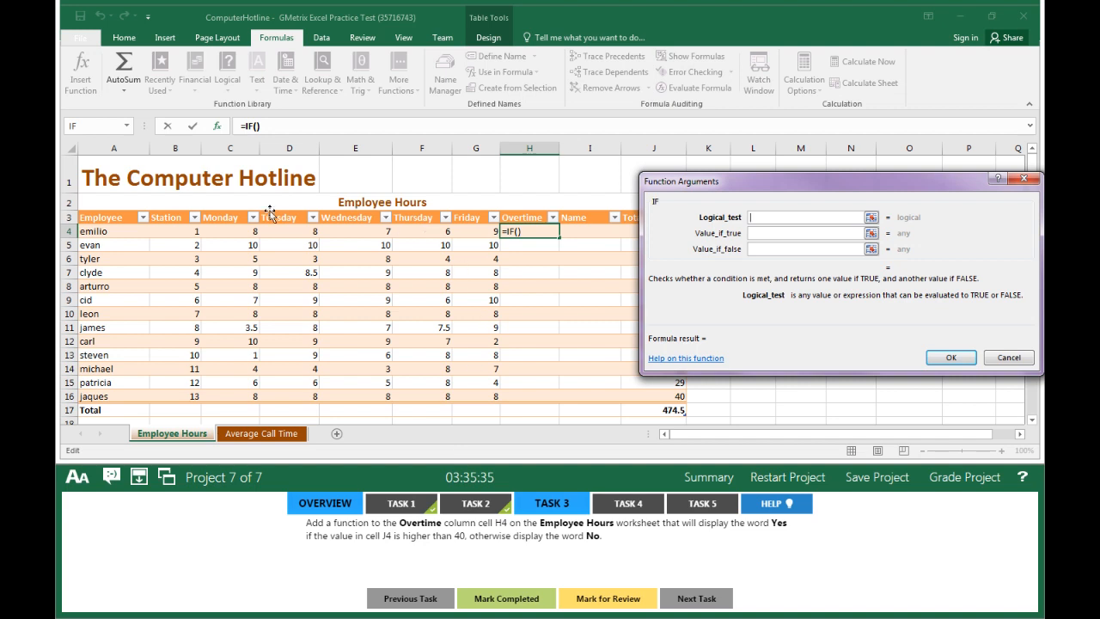
{"action": "left_click_drag", "start_coordinate": [715, 181], "coordinate": [739, 14]}
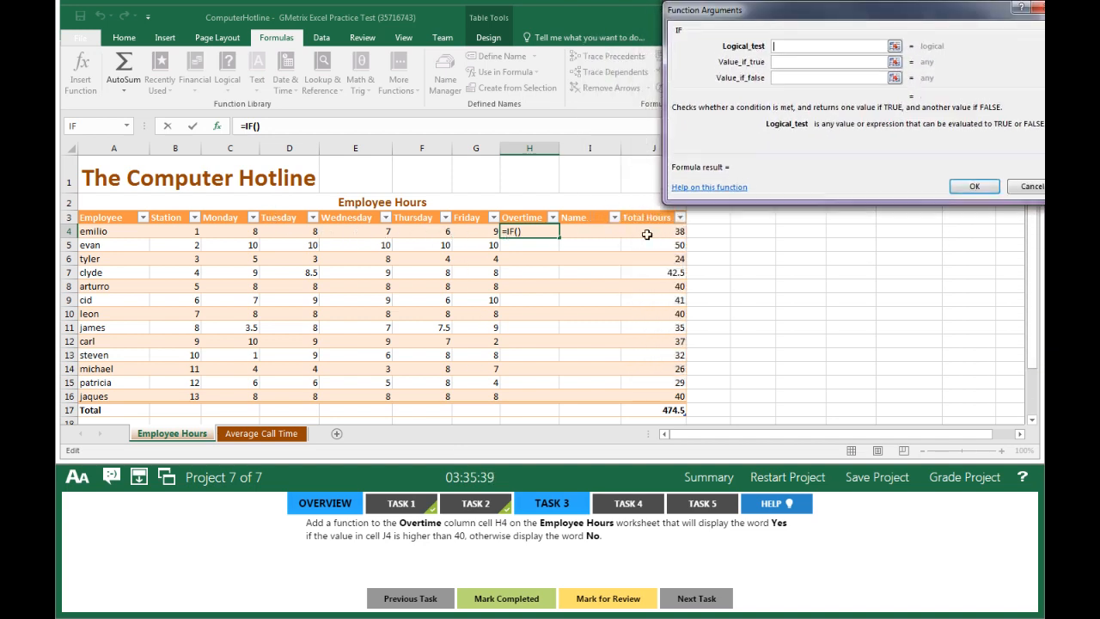
{"action": "left_click", "coordinate": [653, 232]}
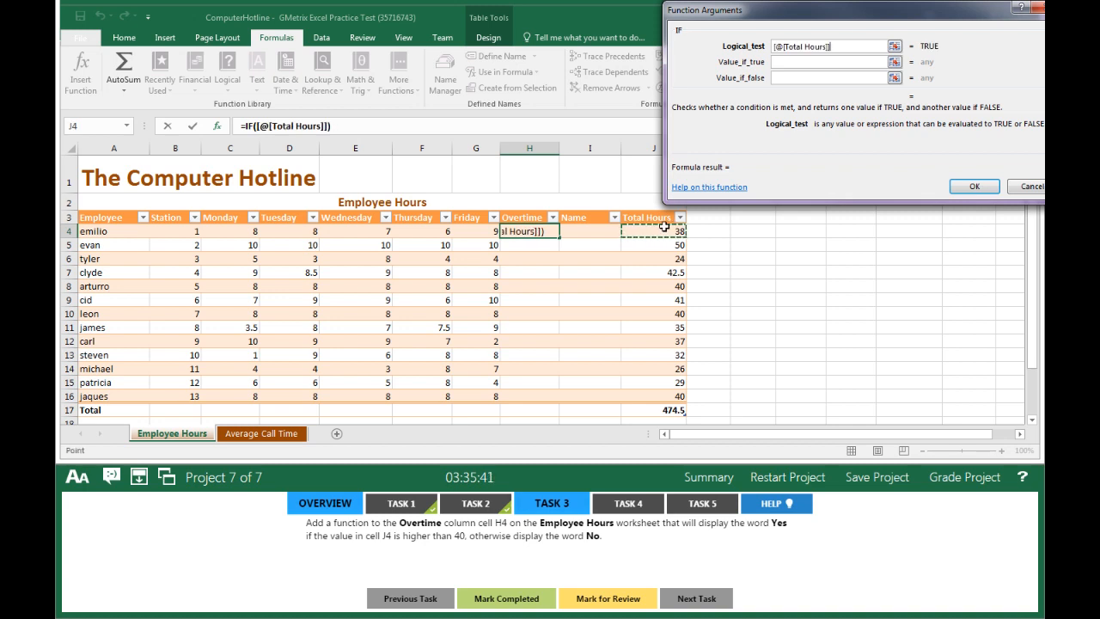
{"action": "type", "text": ">40"}
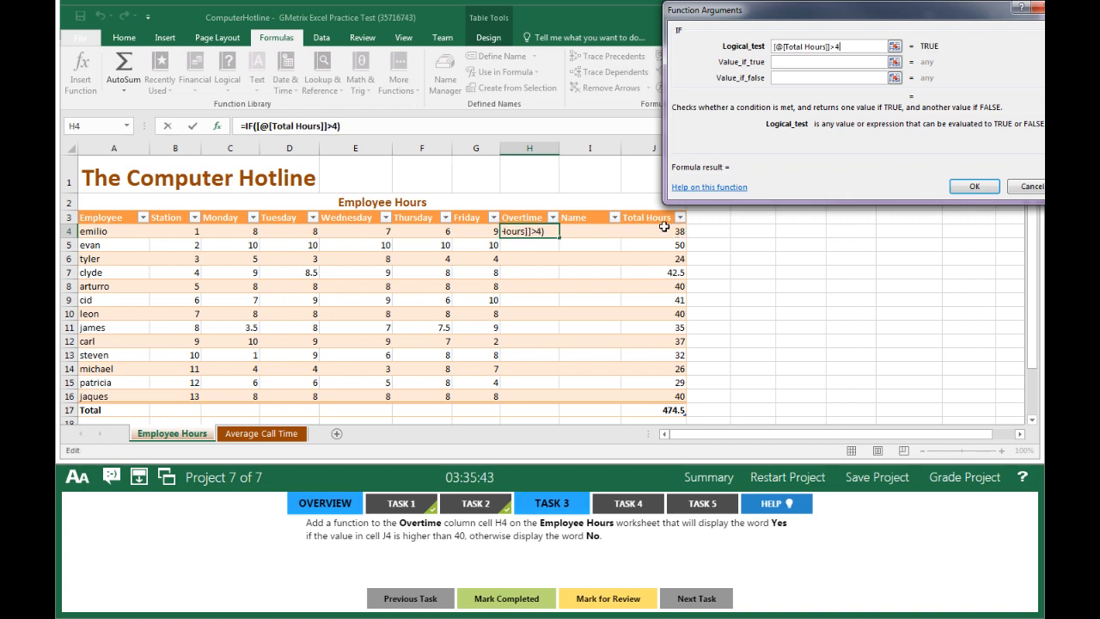
Set the IF function to return Yes if true and No if false, apply it, and mark Task 3 completed
{"action": "left_click", "coordinate": [830, 60]}
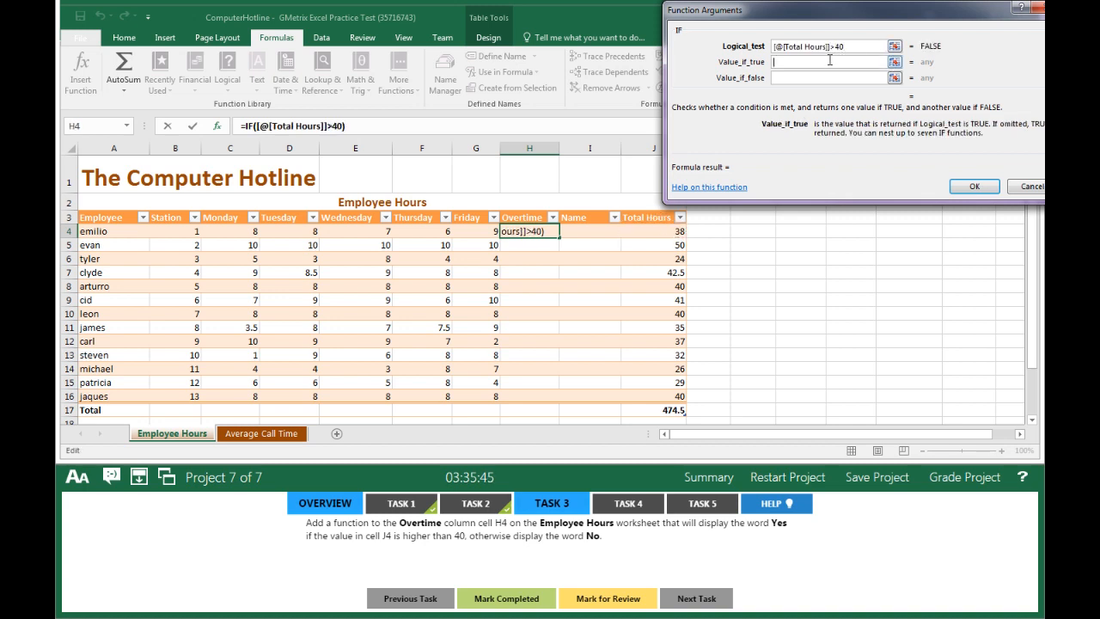
{"action": "type", "text": "Yes"}
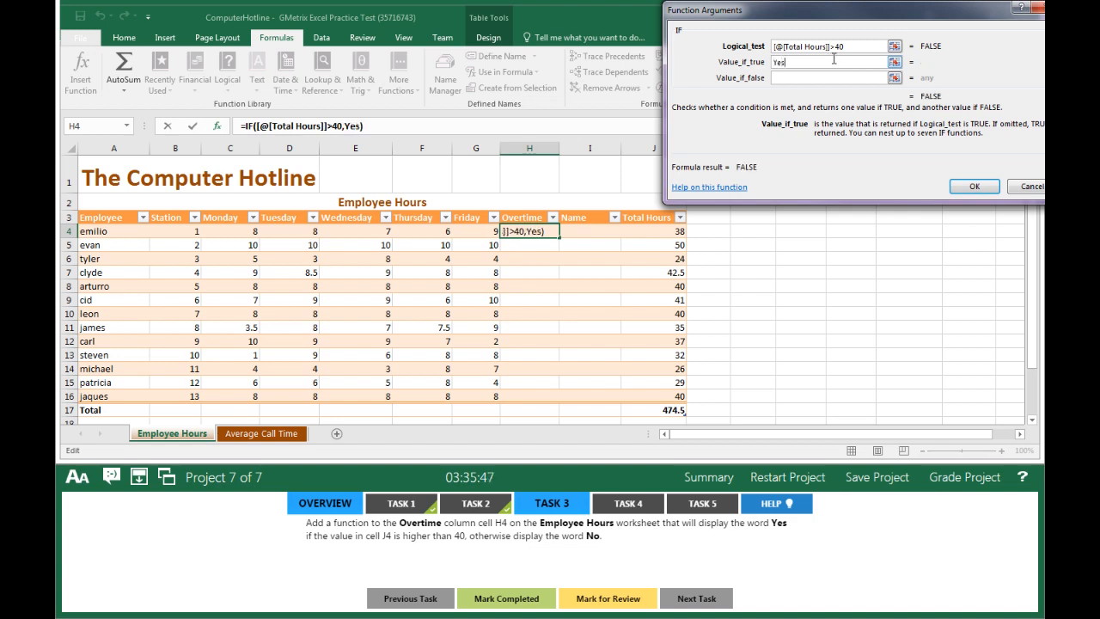
{"action": "left_click", "coordinate": [794, 77]}
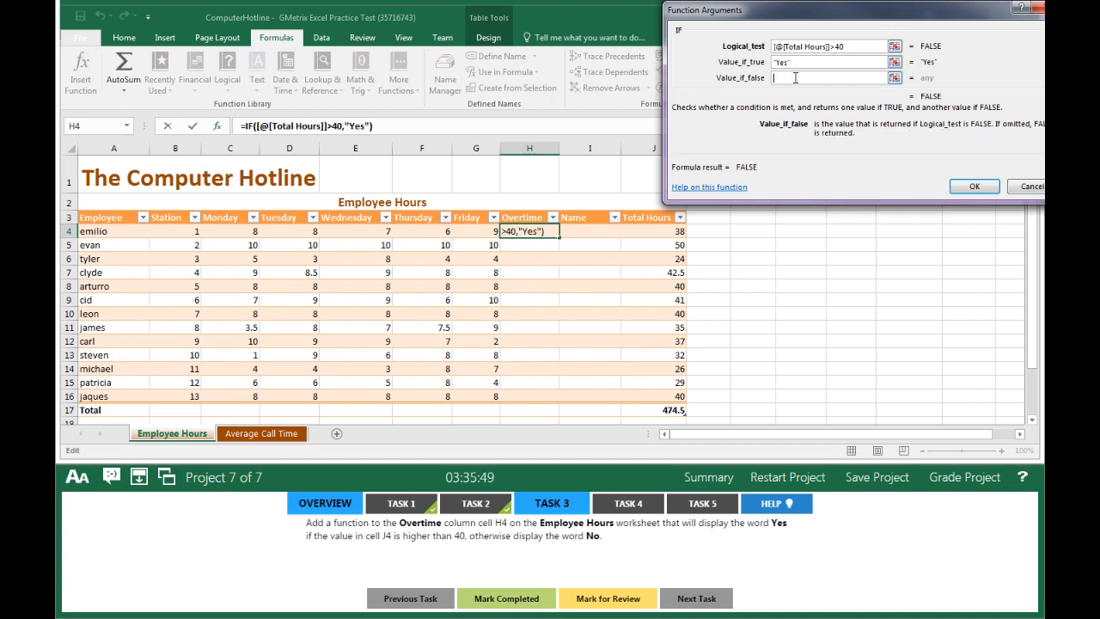
{"action": "type", "text": "No"}
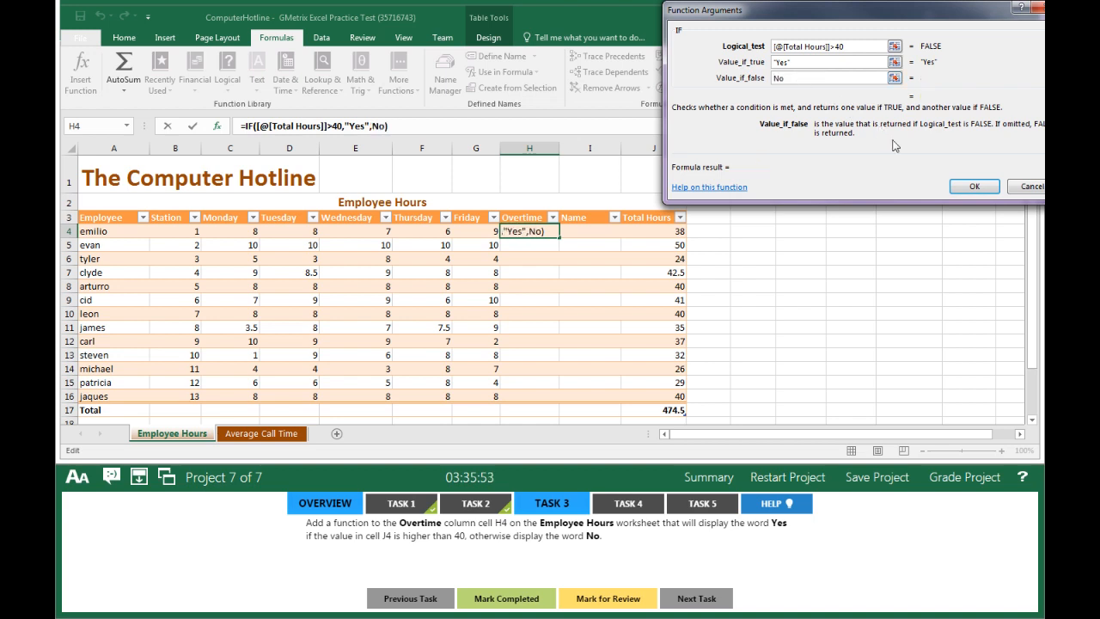
{"action": "left_click_drag", "start_coordinate": [940, 22], "coordinate": [904, 29]}
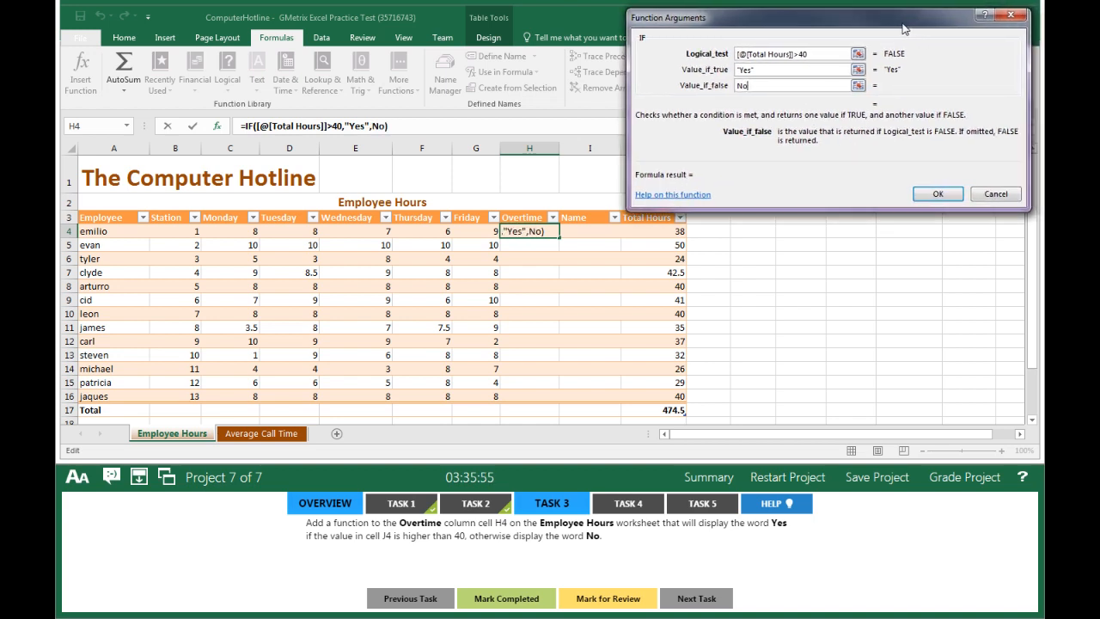
{"action": "left_click", "coordinate": [939, 194]}
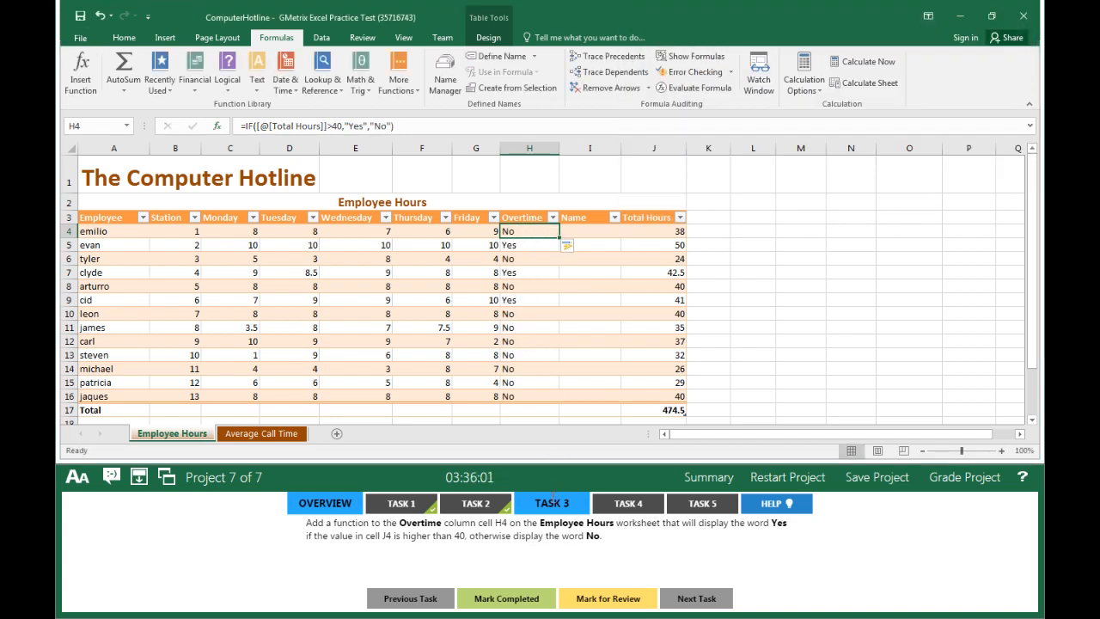
{"action": "left_click", "coordinate": [522, 598]}
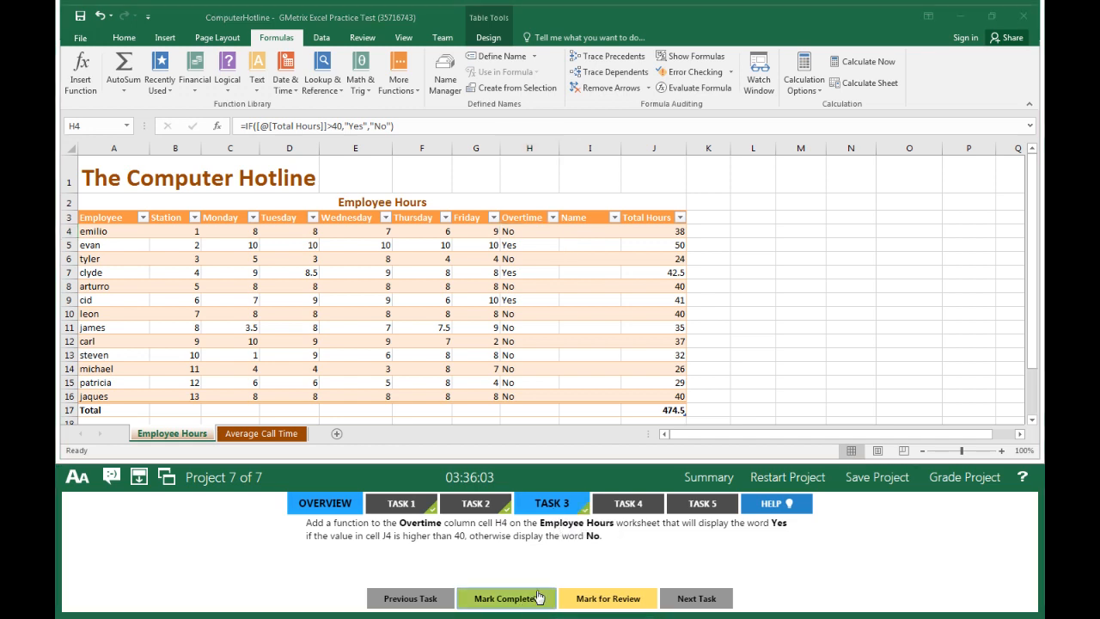
For Task 4, insert a PROPER function in cell I4 that references the employee name in A4, and mark the task completed
{"action": "left_click", "coordinate": [650, 507]}
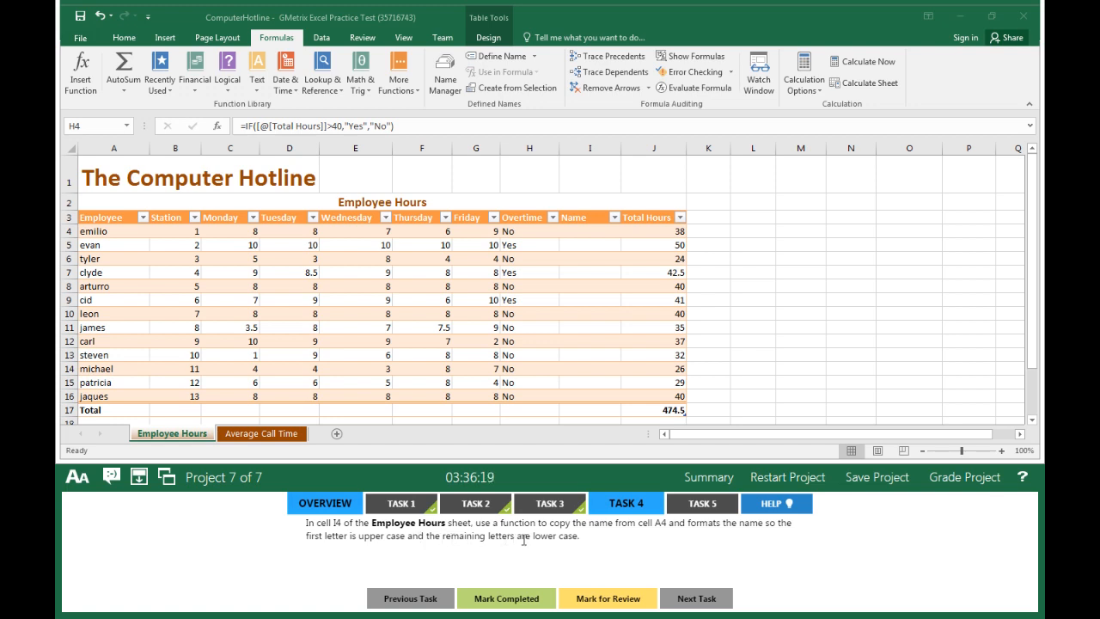
{"action": "left_click", "coordinate": [583, 229]}
{"action": "left_click", "coordinate": [589, 228]}
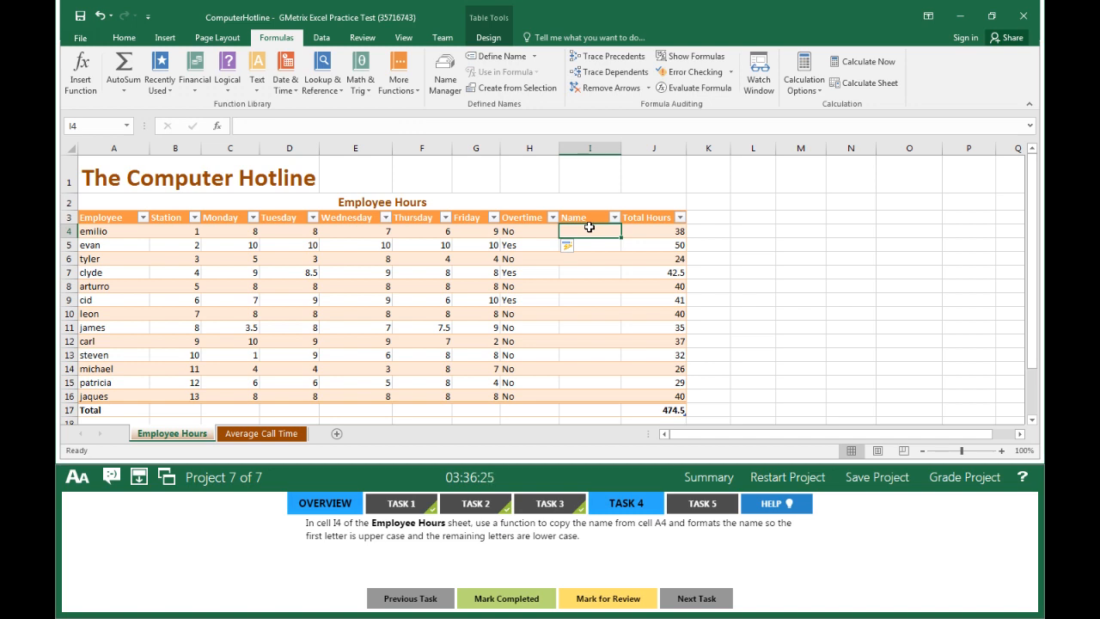
{"action": "left_click", "coordinate": [259, 91]}
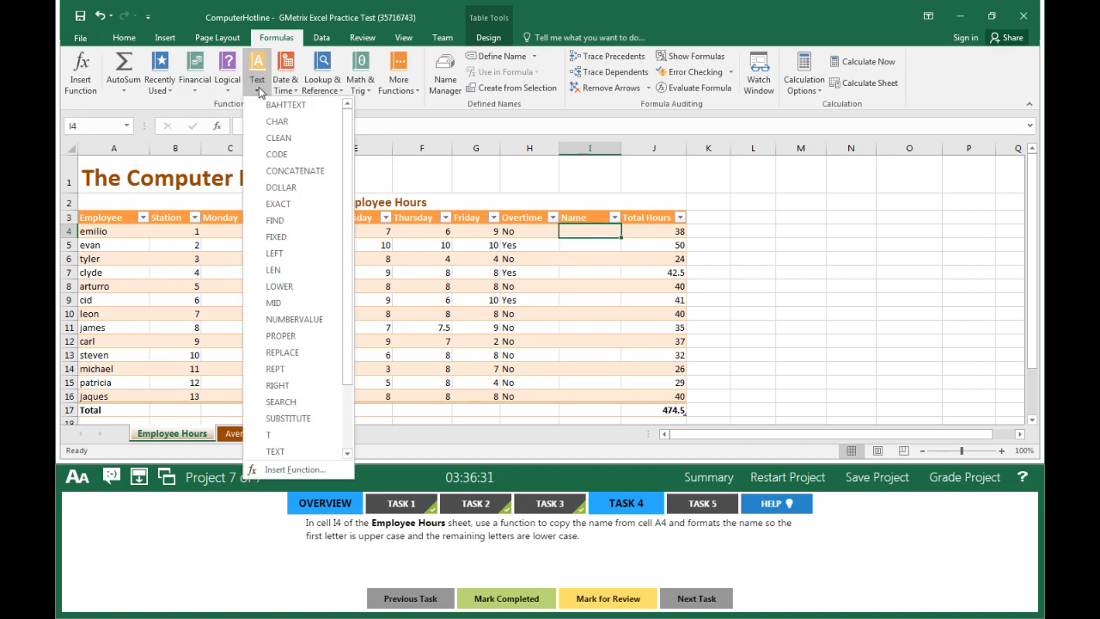
{"action": "left_click", "coordinate": [282, 336]}
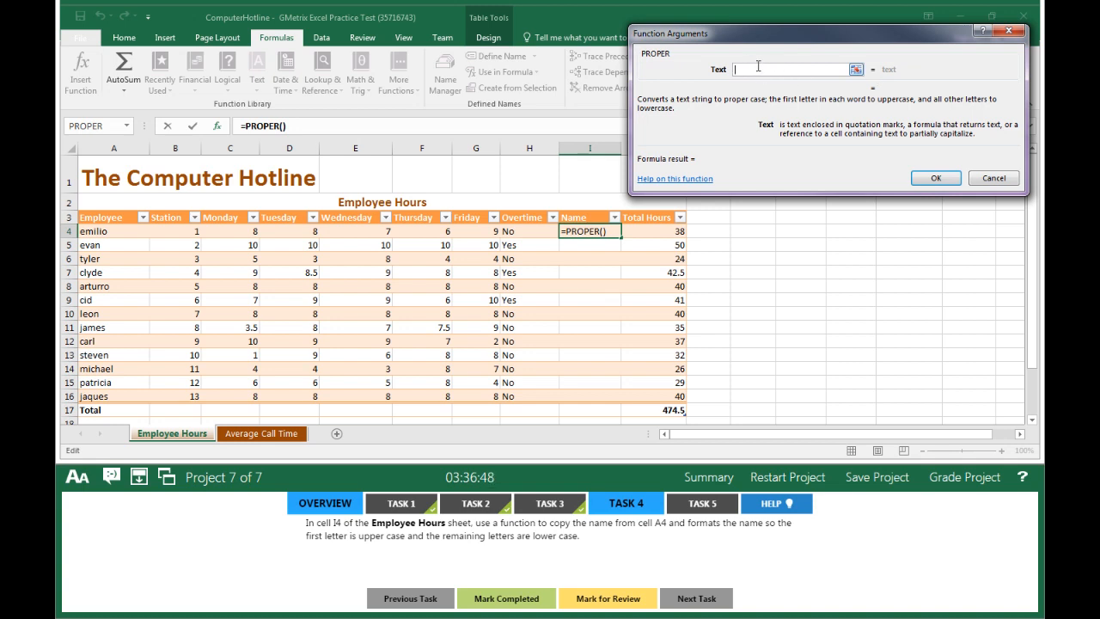
{"action": "left_click", "coordinate": [110, 231]}
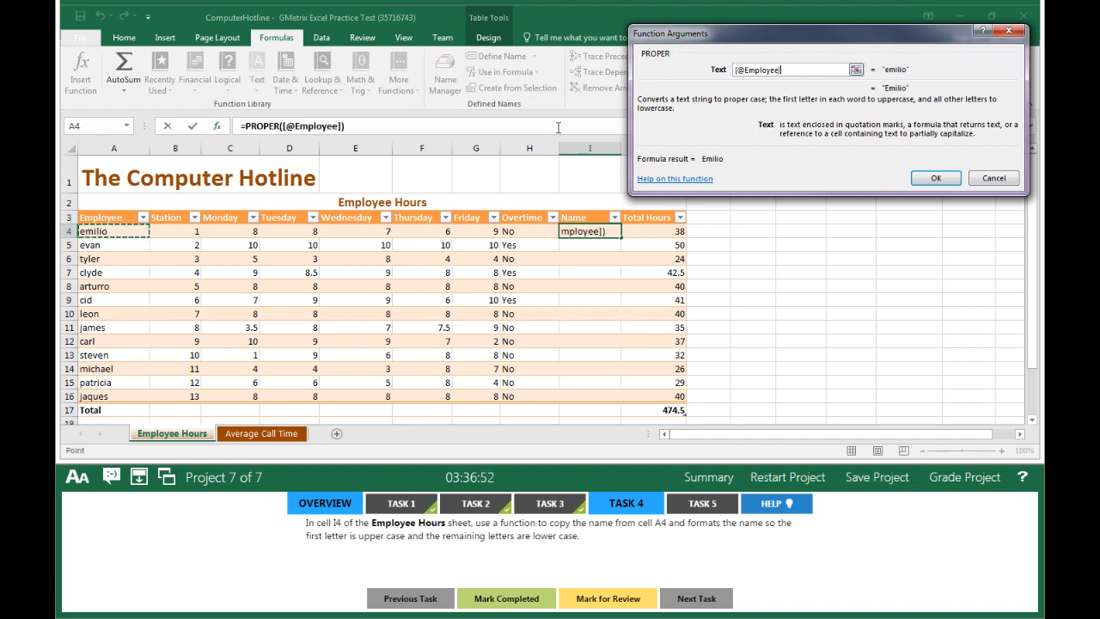
{"action": "left_click", "coordinate": [936, 180]}
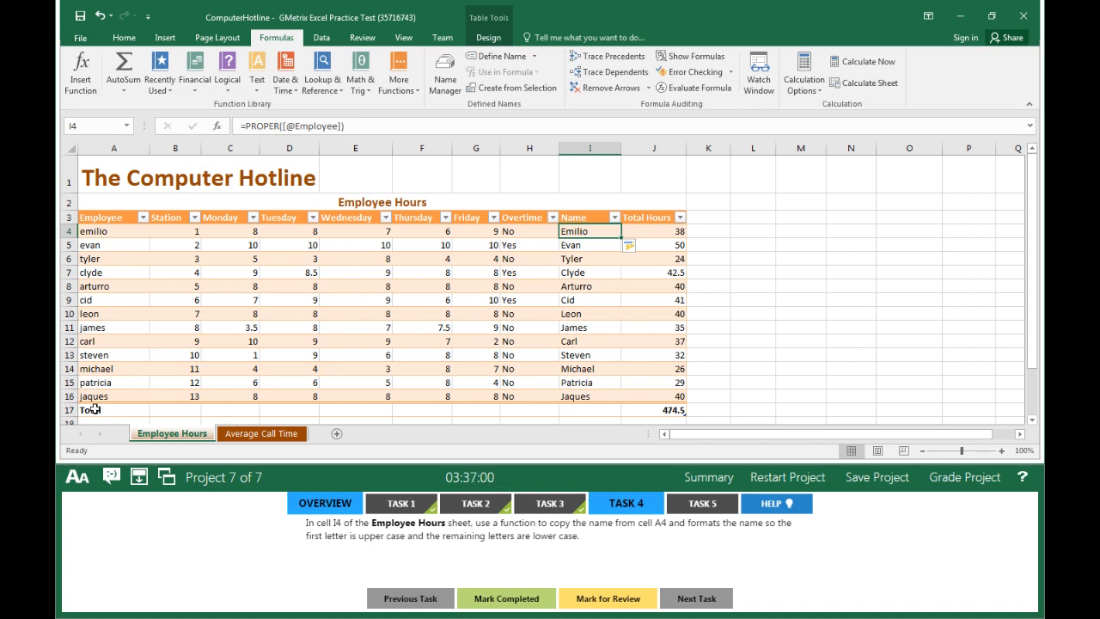
{"action": "left_click", "coordinate": [519, 601]}
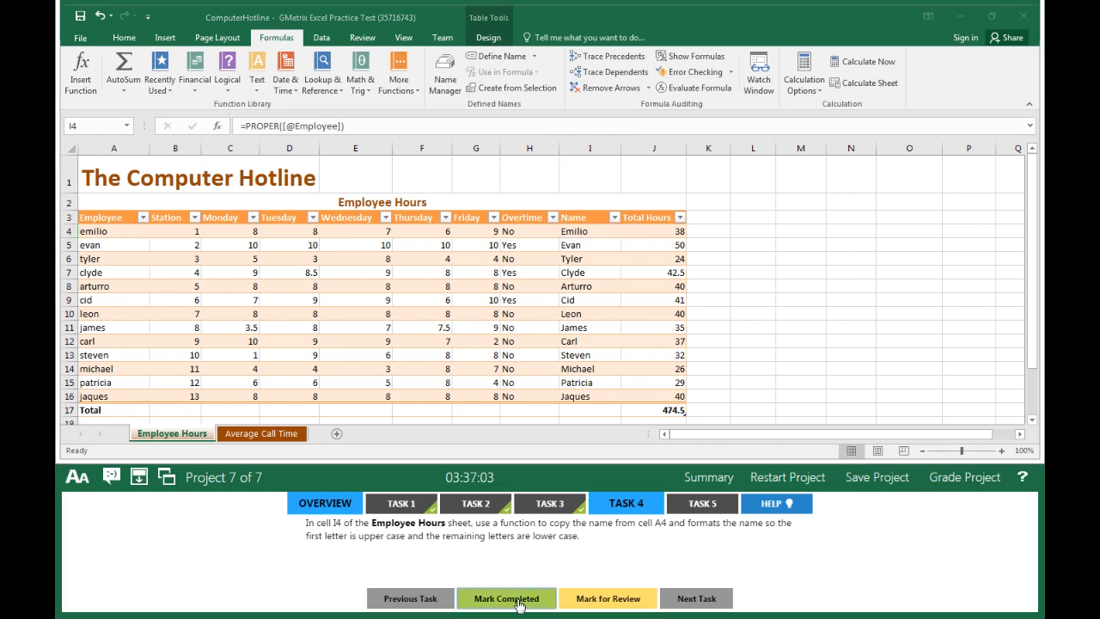
For Task 5, insert a 3-D Clustered Column chart from cells A4:F16 on the Average Call Time worksheet
{"action": "left_click", "coordinate": [715, 505]}
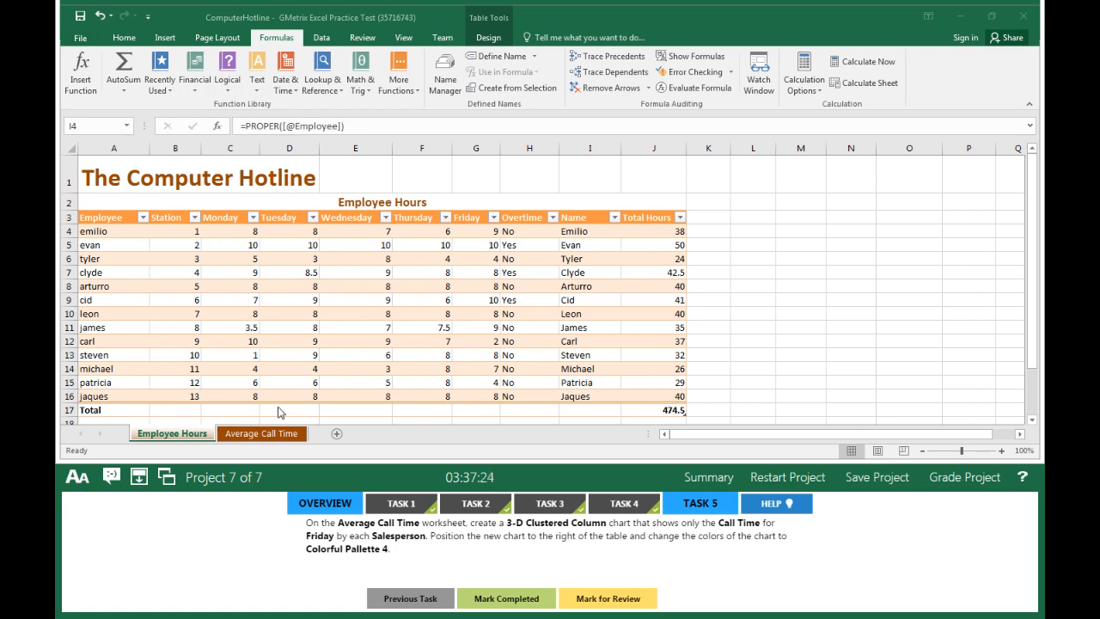
{"action": "left_click", "coordinate": [261, 434]}
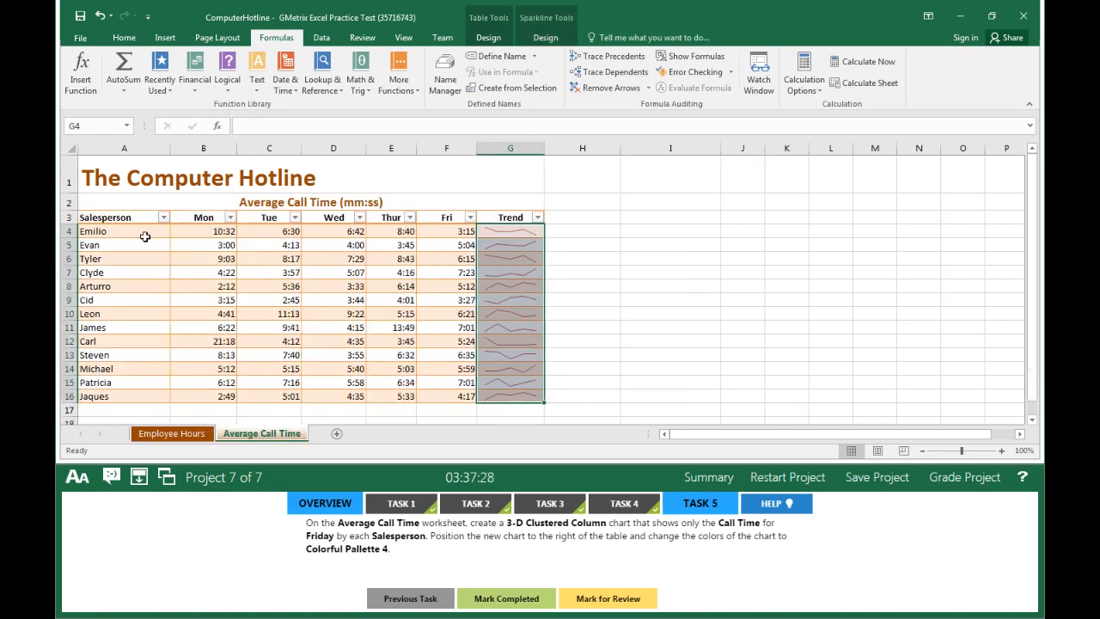
{"action": "left_click_drag", "start_coordinate": [137, 230], "coordinate": [467, 400]}
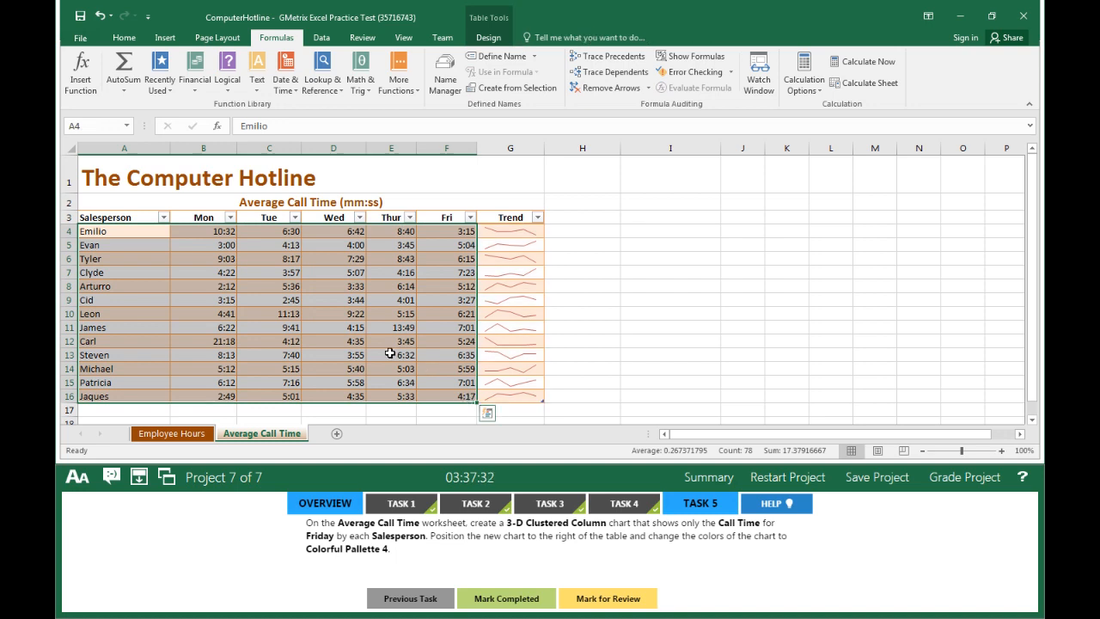
{"action": "left_click", "coordinate": [166, 38]}
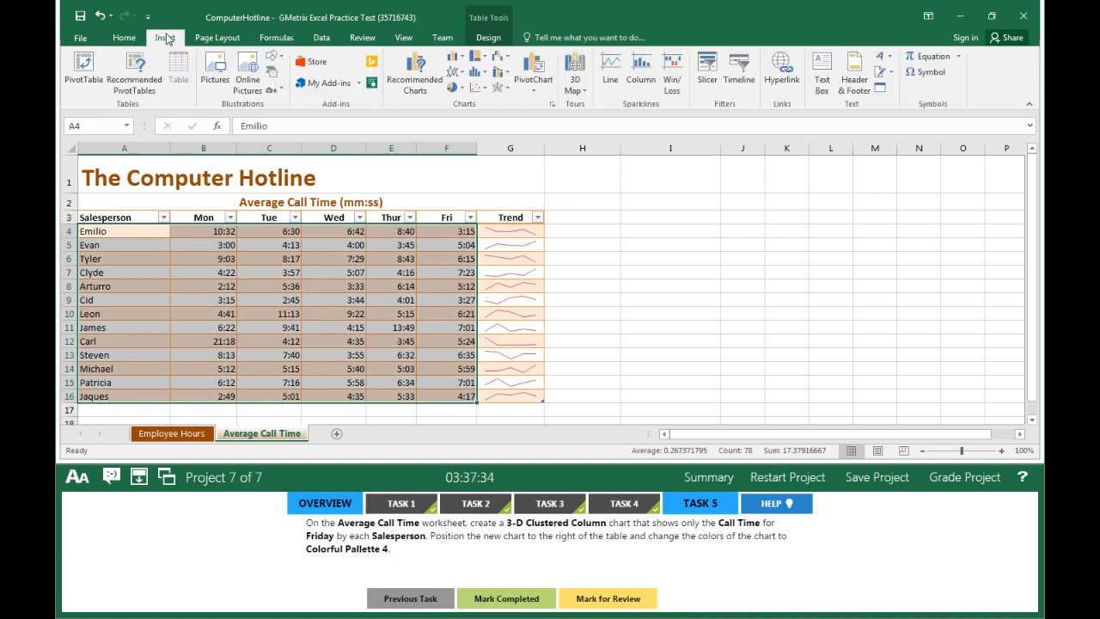
{"action": "left_click", "coordinate": [421, 88]}
{"action": "left_click", "coordinate": [443, 59]}
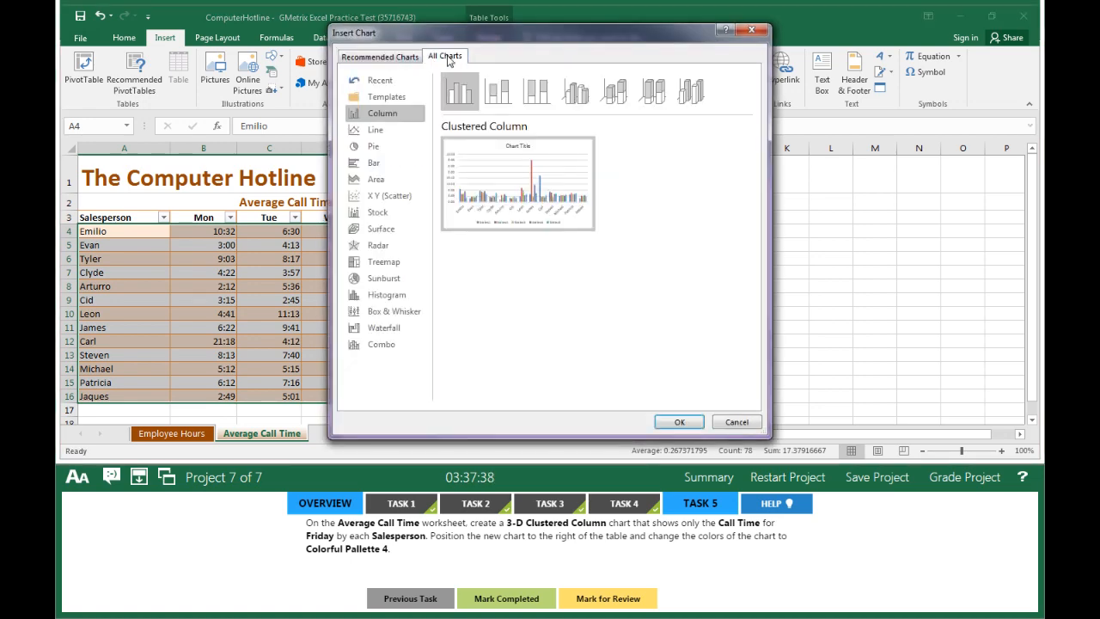
{"action": "left_click", "coordinate": [581, 106]}
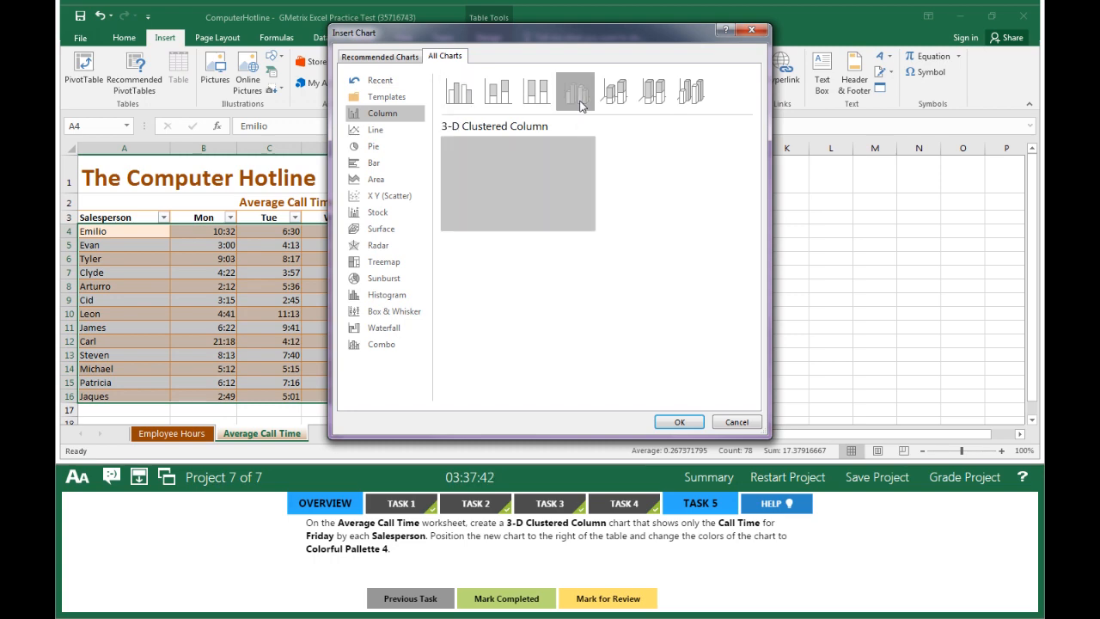
{"action": "left_click", "coordinate": [679, 422]}
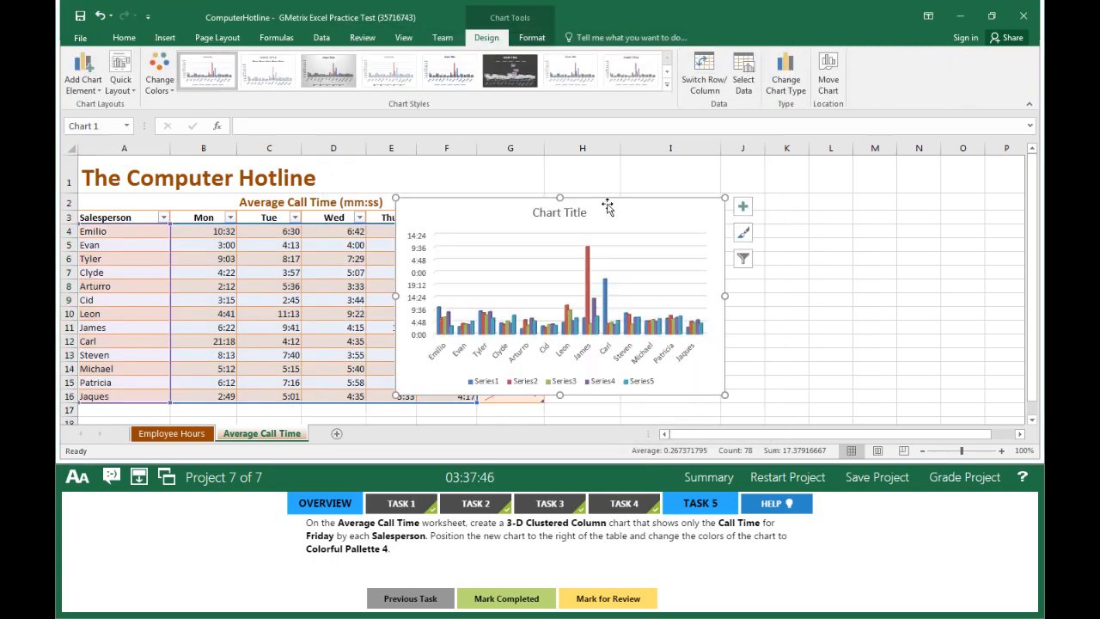
Move the chart to the right of the table and narrow its data range to the Friday call times in F4:F16
{"action": "left_click_drag", "start_coordinate": [614, 206], "coordinate": [844, 216]}
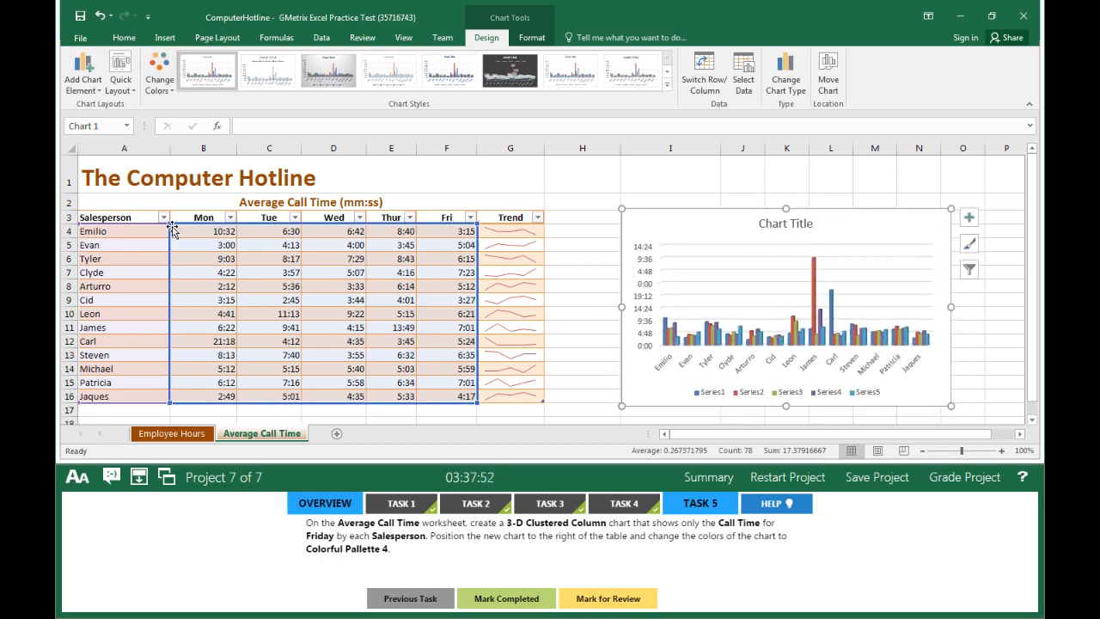
{"action": "left_click_drag", "start_coordinate": [170, 225], "coordinate": [403, 228]}
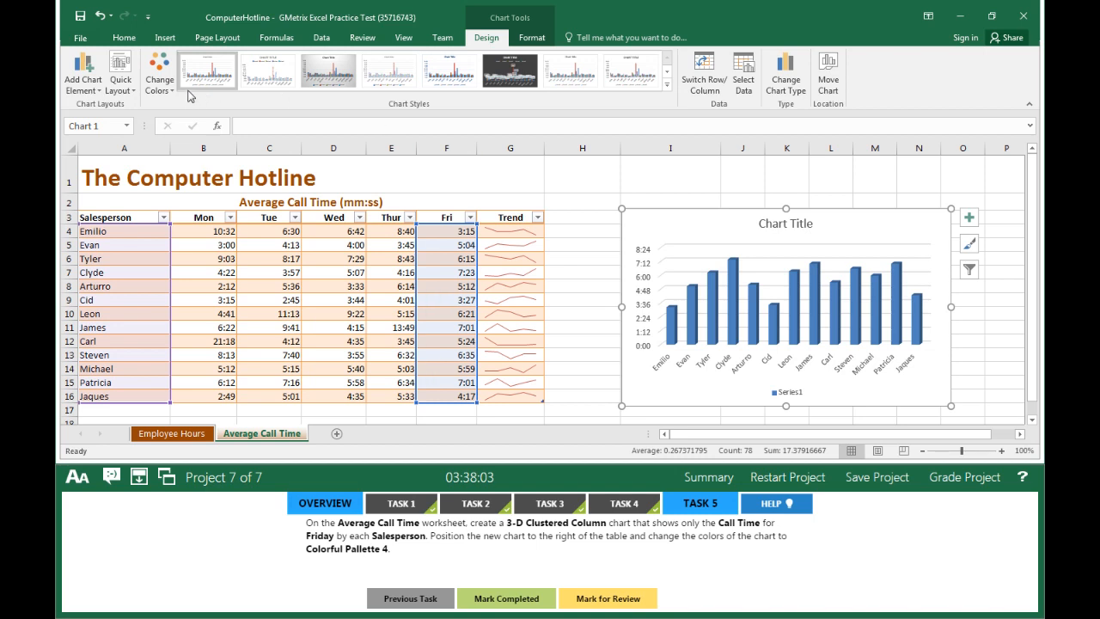
Change the chart colors to the fourth Colorful palette and submit the project for grading with Task 5 marked completed
{"action": "left_click", "coordinate": [160, 74]}
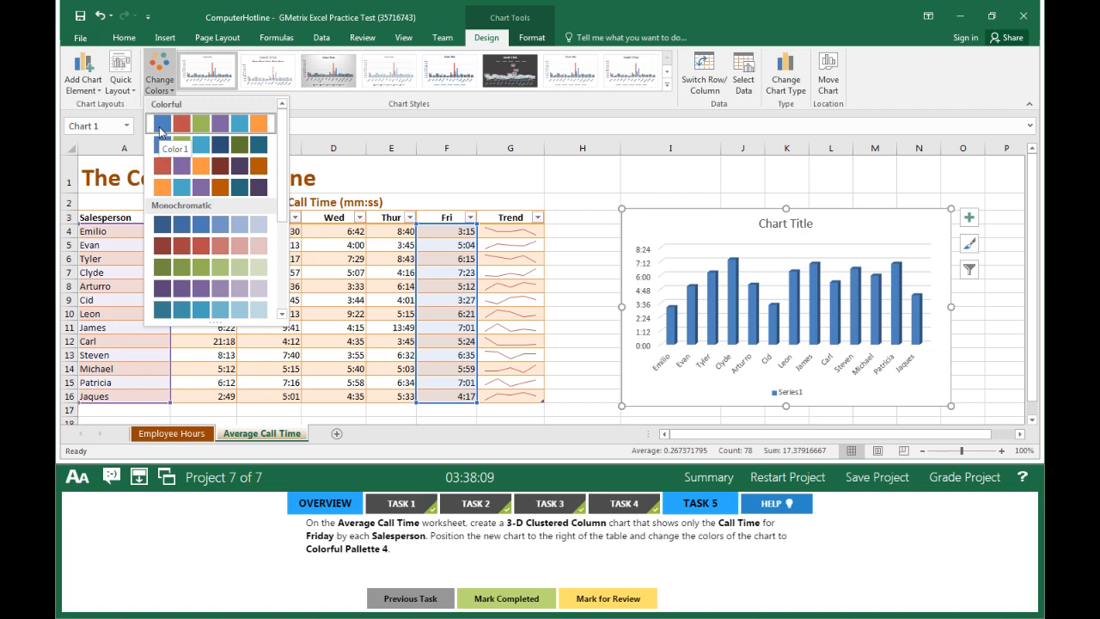
{"action": "left_click", "coordinate": [157, 187]}
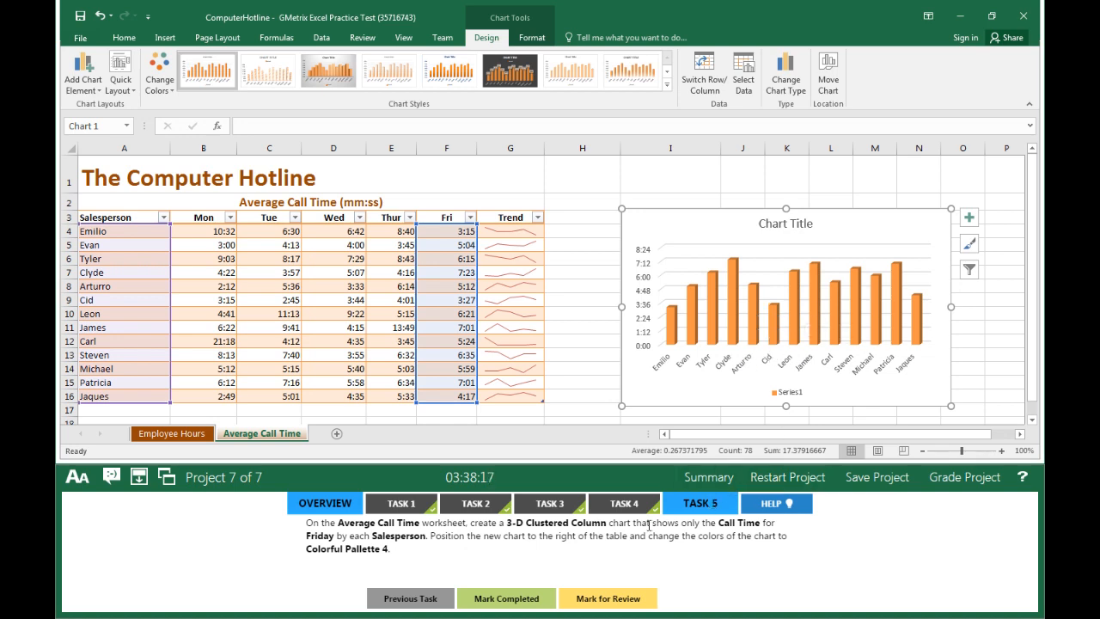
{"action": "left_click", "coordinate": [507, 598]}
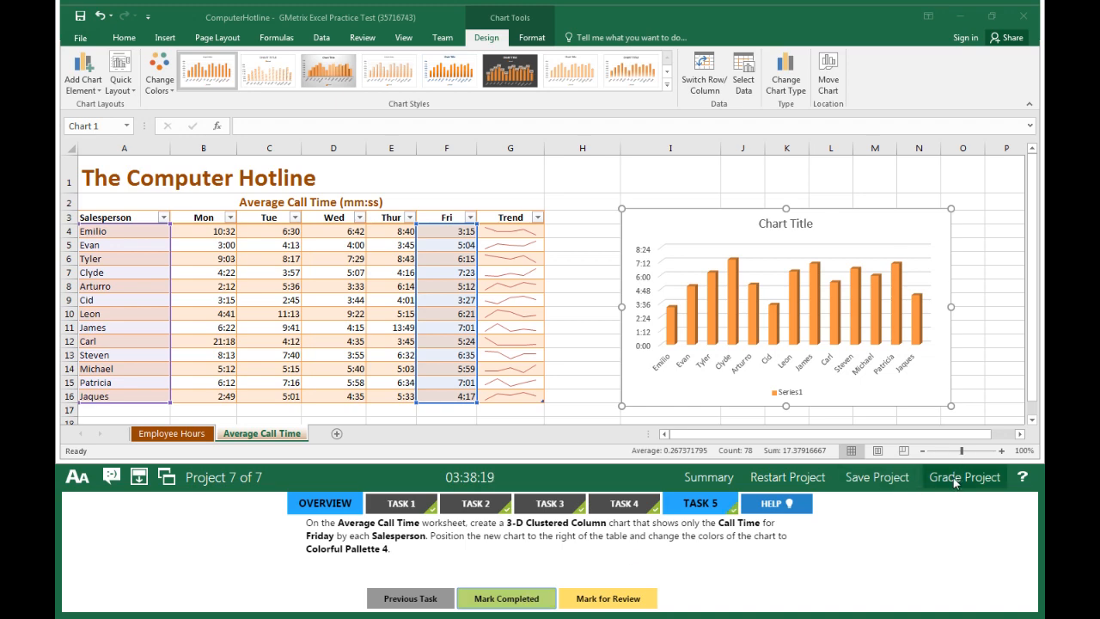
{"action": "left_click", "coordinate": [961, 480]}
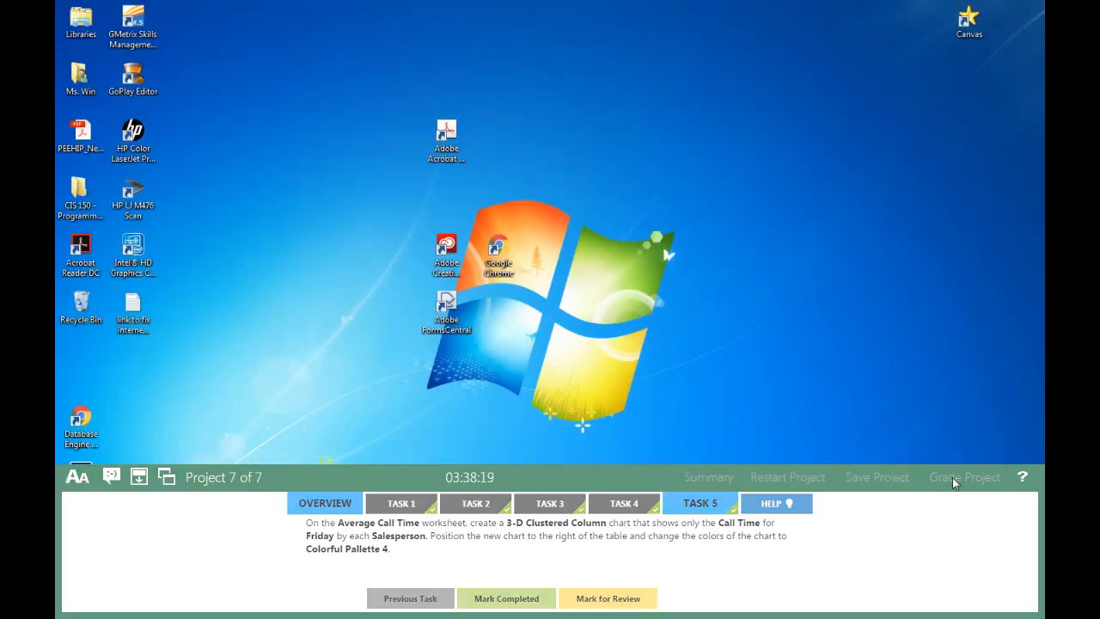